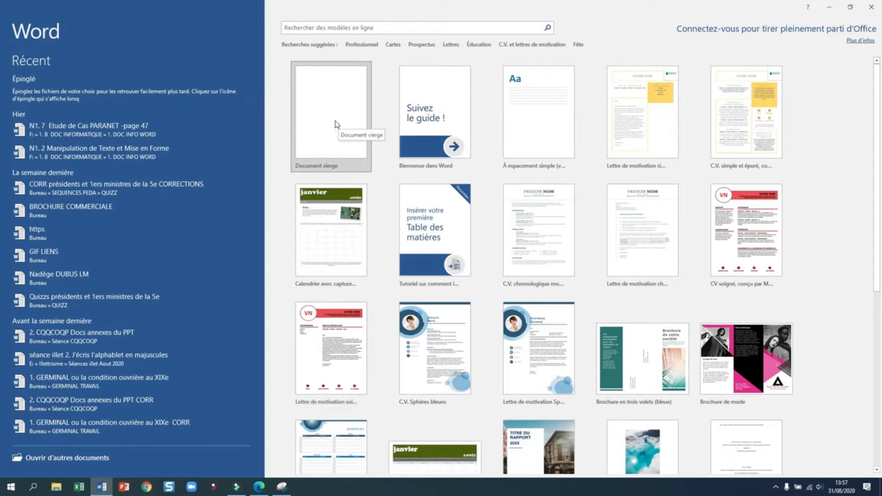
# Create a blank document and fill it with sample text using =rand(5,5).
pyautogui.click(336, 124)
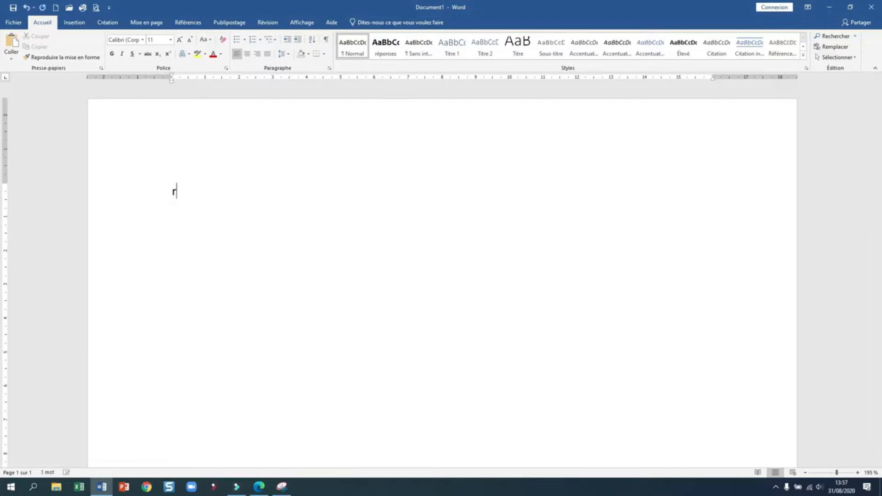
pyautogui.write('=rand')
pyautogui.write('(5,5')
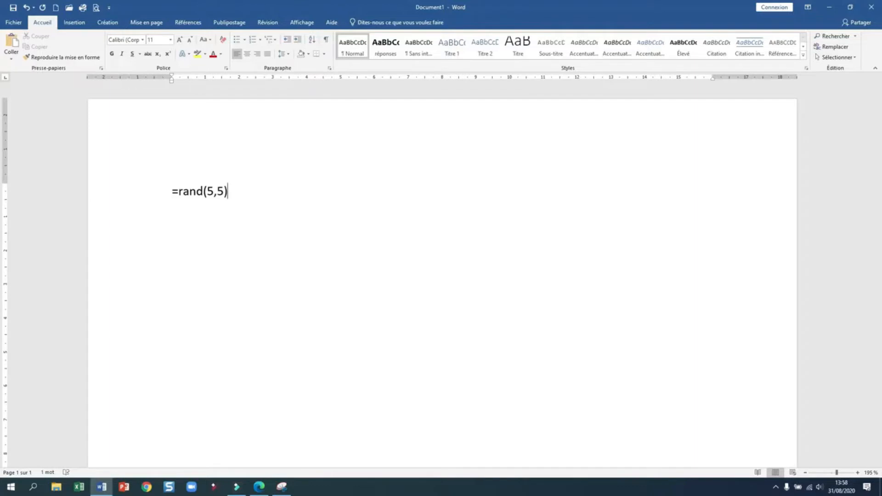
pyautogui.write(')')
pyautogui.press('Return')
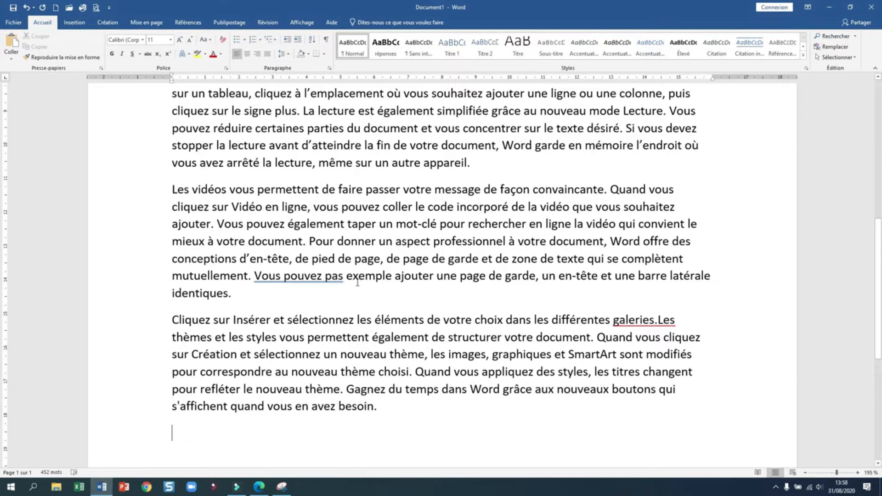
# Try centred and right alignment on the document's first paragraph, ending with justified alignment.
pyautogui.scroll(4, 358, 282)
pyautogui.scroll(3, 359, 282)
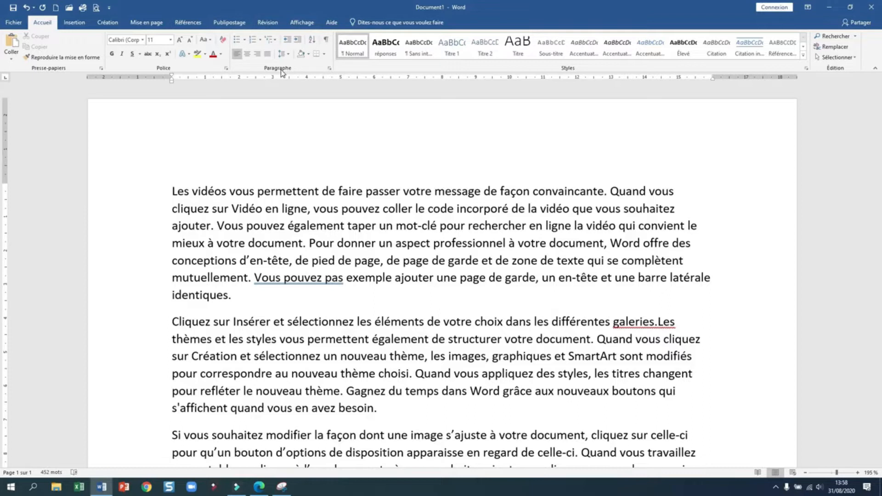
pyautogui.doubleClick(133, 229)
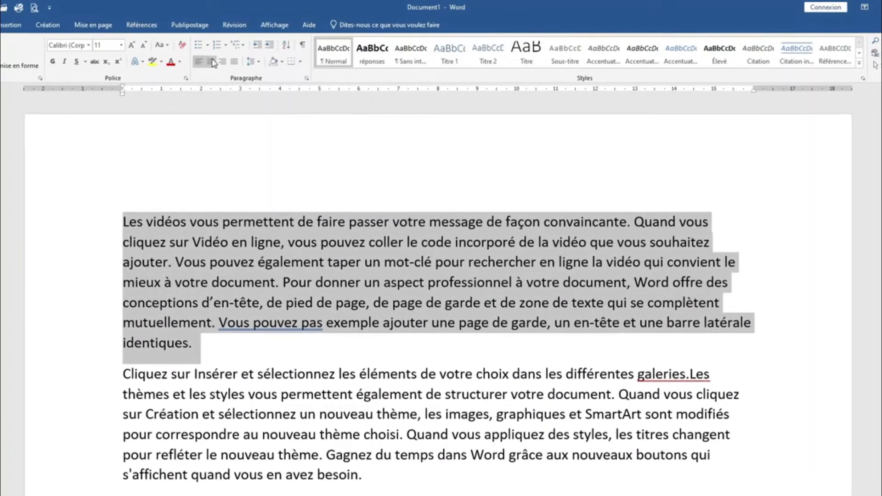
pyautogui.click(214, 61)
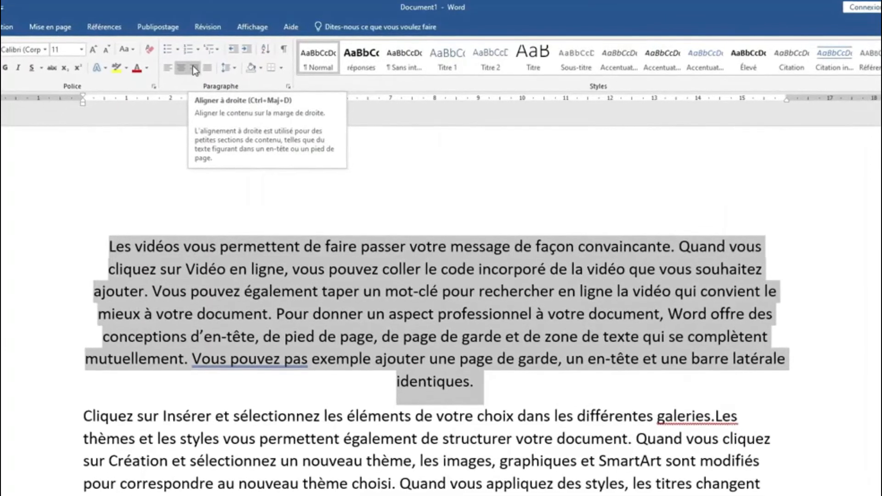
pyautogui.click(192, 70)
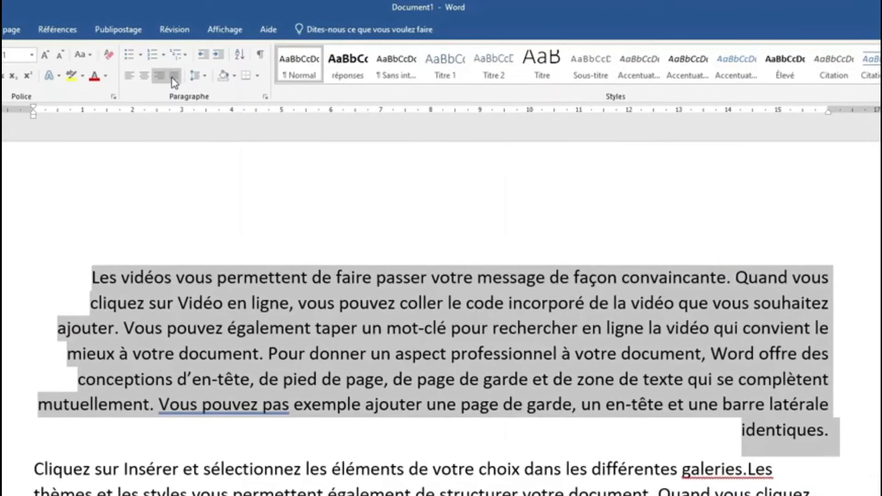
pyautogui.click(171, 77)
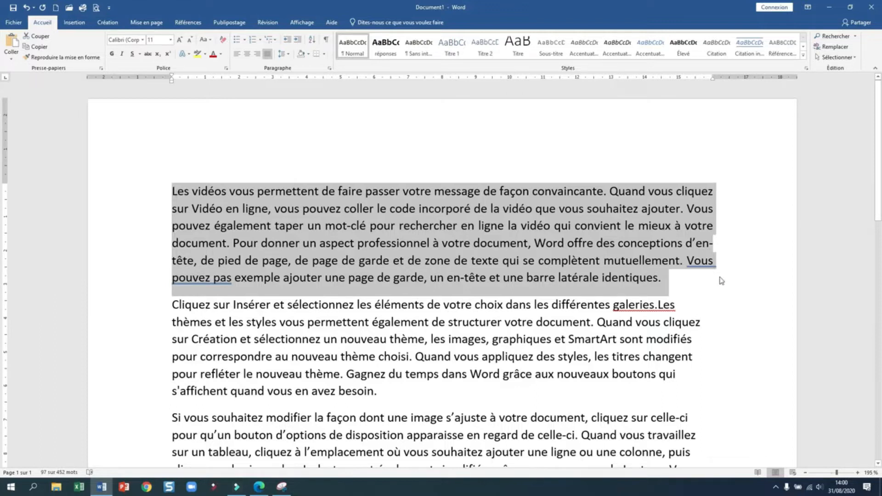
pyautogui.scroll(-1, 720, 283)
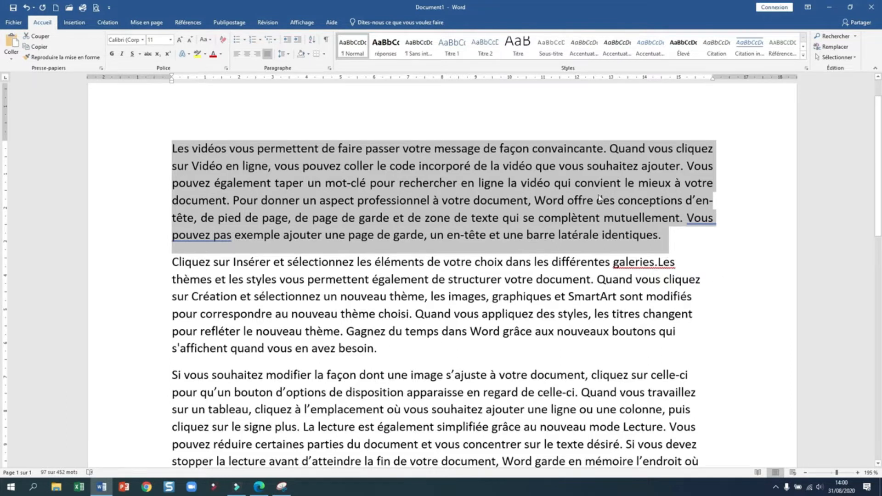
pyautogui.scroll(1, 477, 215)
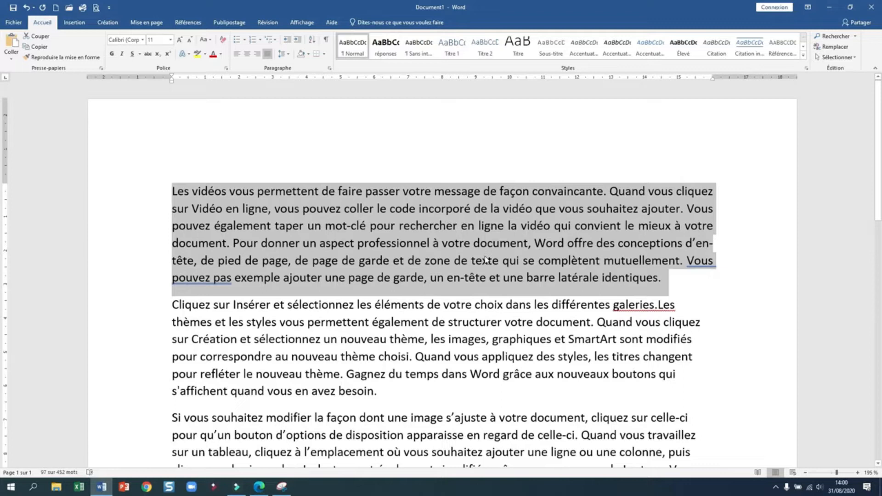
pyautogui.click(751, 251)
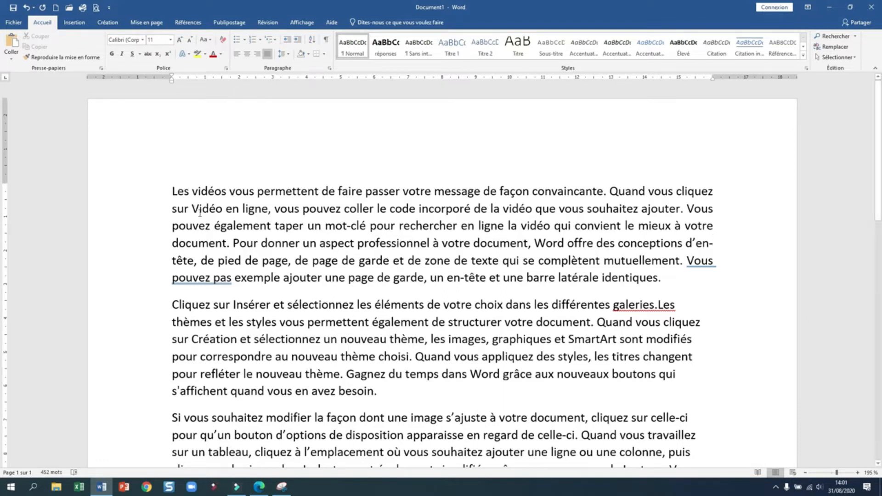
# Add a colon after "Les vidéos" in the first line and break the rest of the text into a new paragraph.
pyautogui.click(230, 191)
pyautogui.write(':')
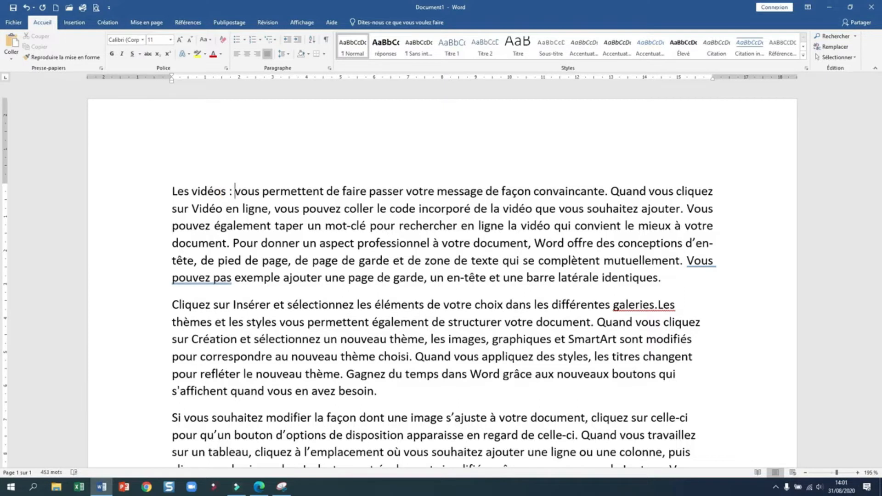
pyautogui.press('Return')
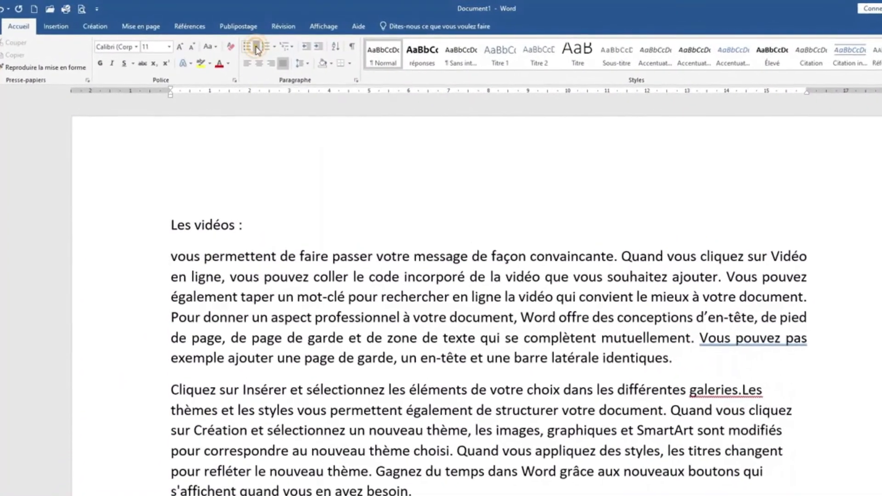
# Apply the square bullet to the paragraph beginning "vous permettent", toggling it off and on again.
pyautogui.click(255, 46)
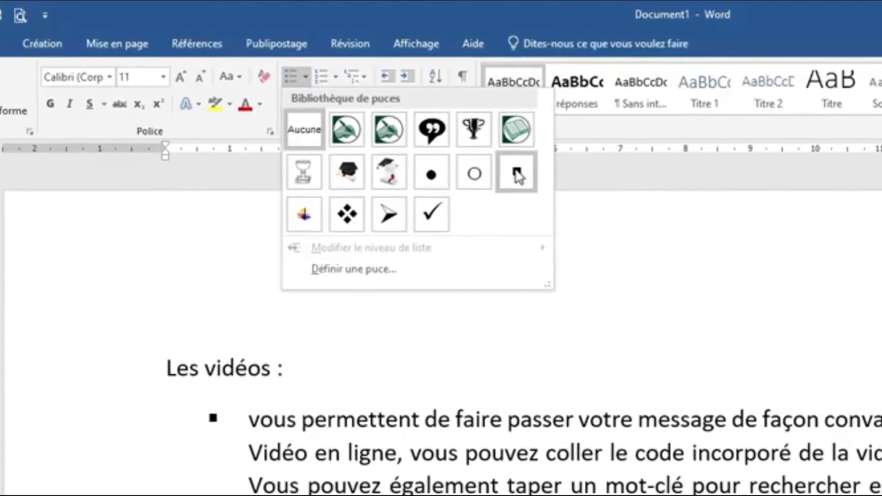
pyautogui.click(512, 173)
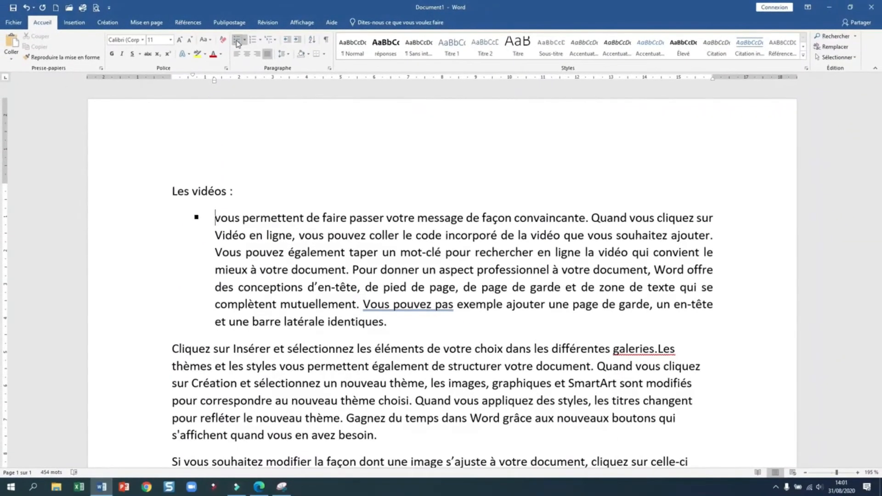
pyautogui.click(238, 41)
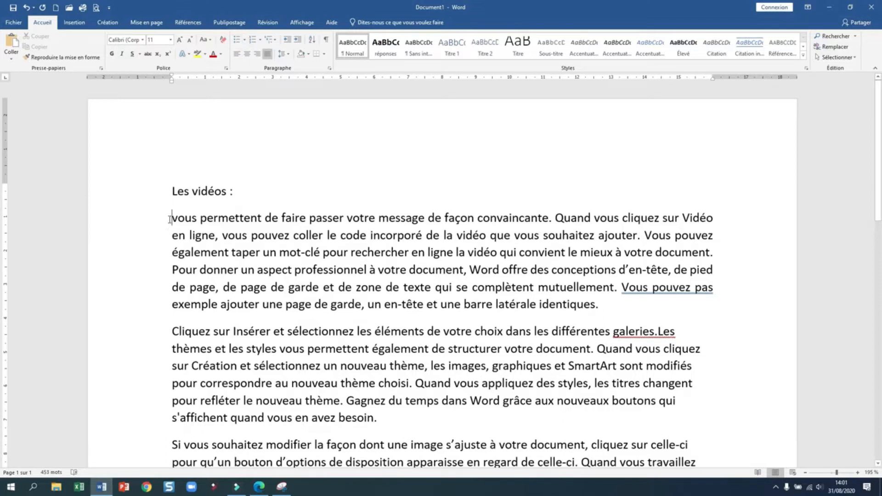
pyautogui.click(238, 40)
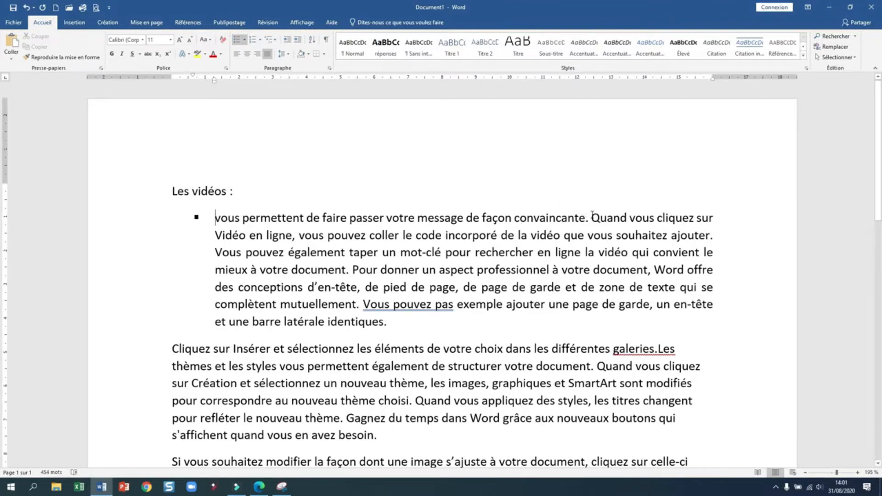
# Split the bulleted text before "Quand vous cliquez", "Vous pouvez également" and "Pour donner", and remove the bullet from the last part.
pyautogui.click(592, 217)
pyautogui.press('Return')
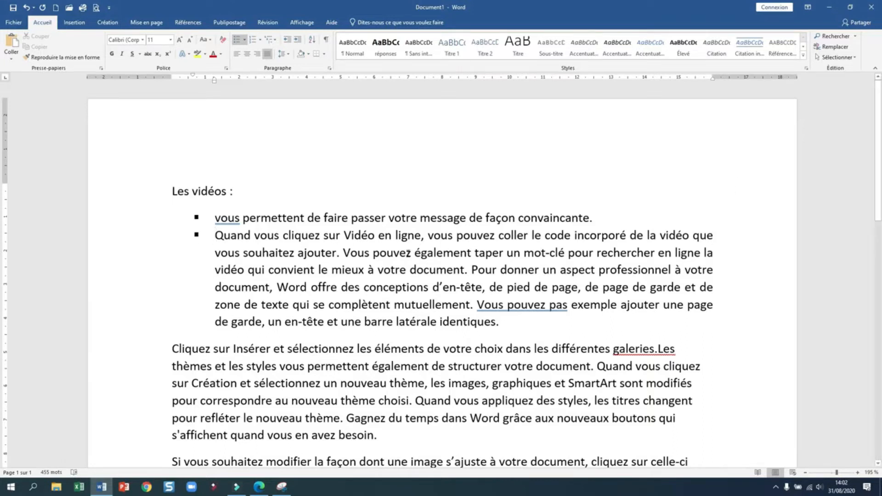
pyautogui.click(343, 252)
pyautogui.press('Return')
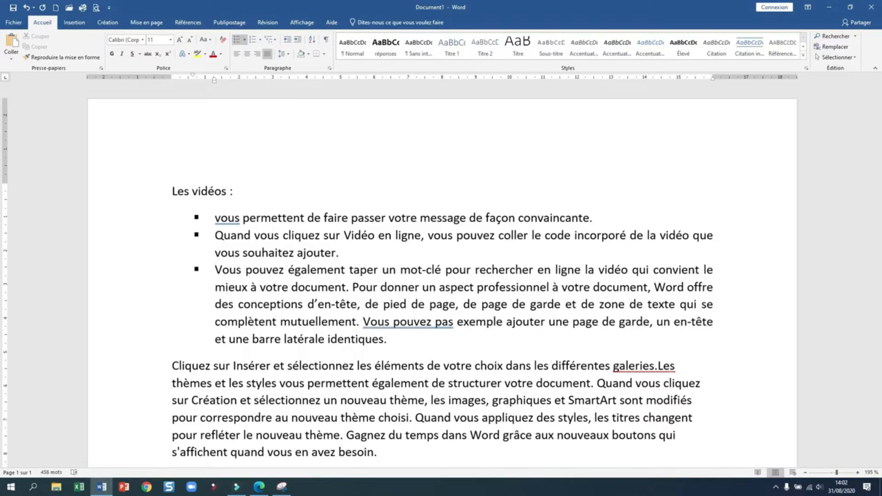
pyautogui.click(353, 286)
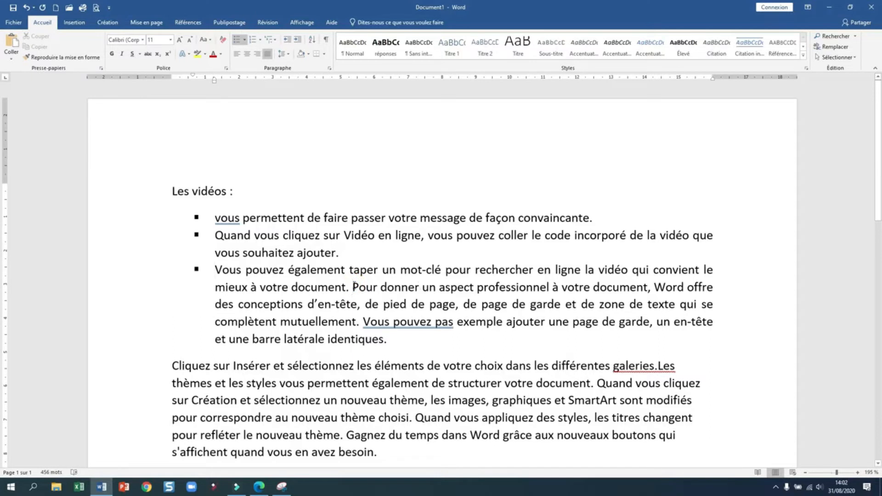
pyautogui.press('Return')
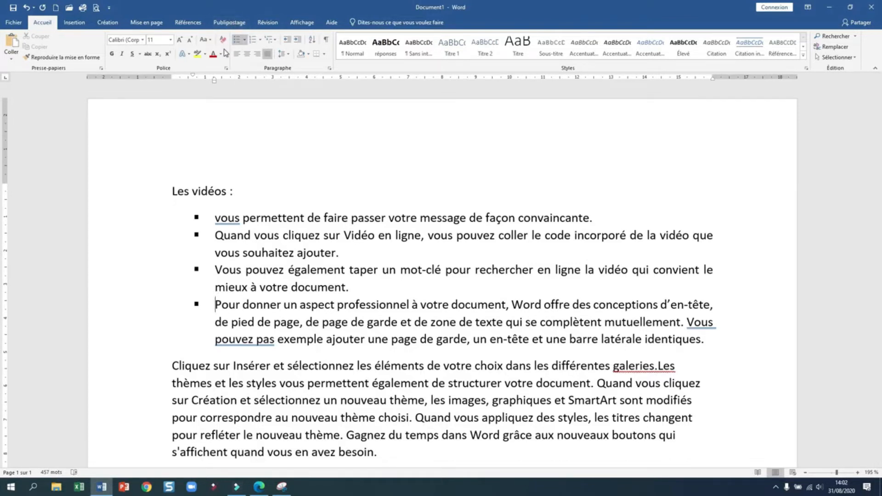
pyautogui.click(237, 39)
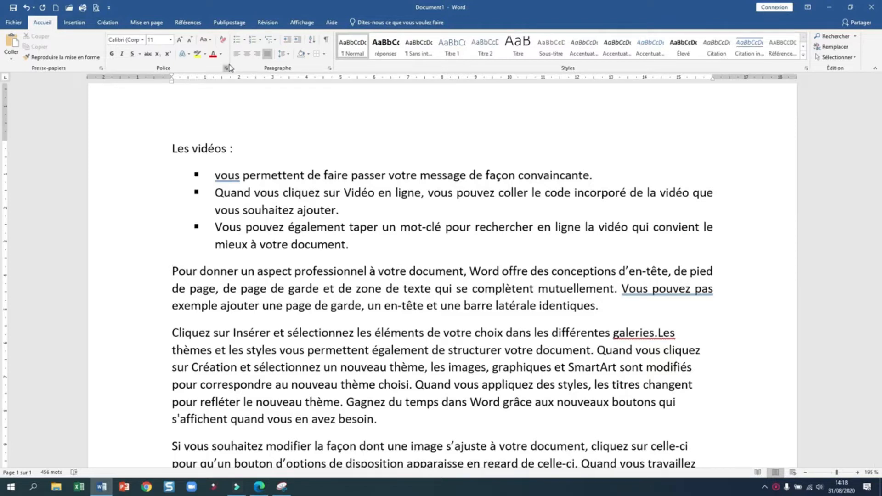
# Right-align the paragraph beginning "Pour donner un aspect" in its paragraph settings, after choosing centred alignment.
pyautogui.click(331, 68)
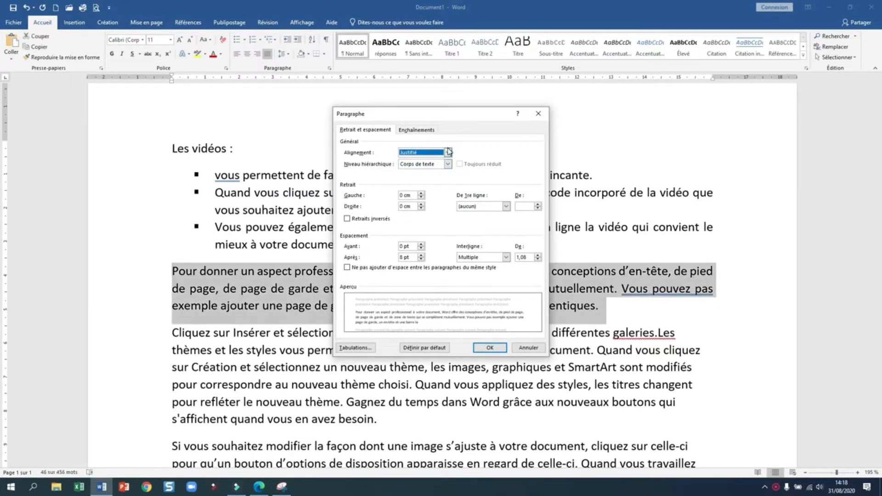
pyautogui.click(448, 152)
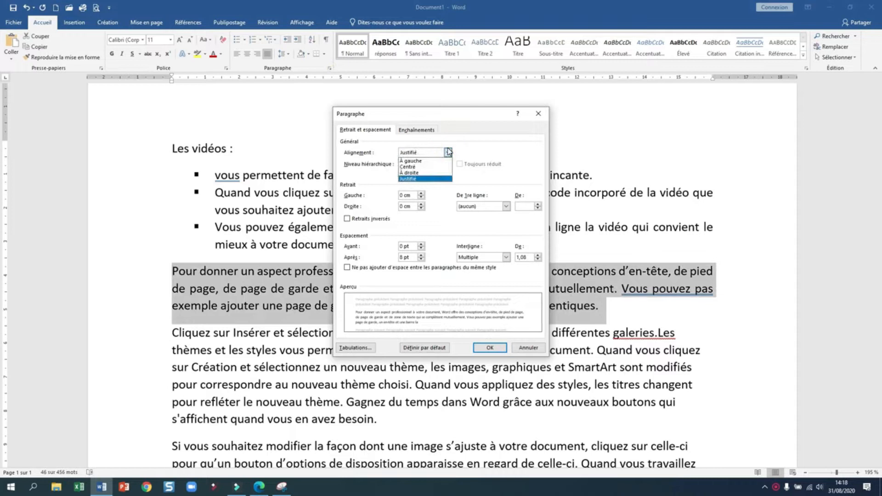
pyautogui.click(425, 166)
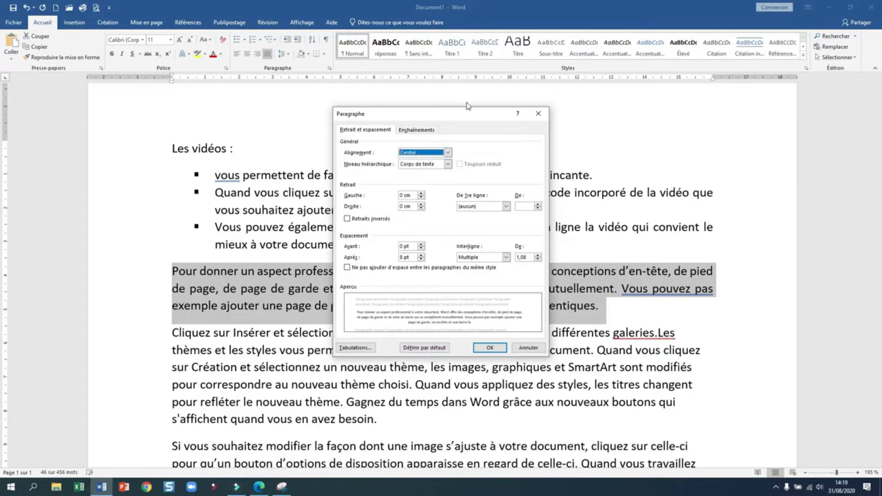
pyautogui.click(448, 153)
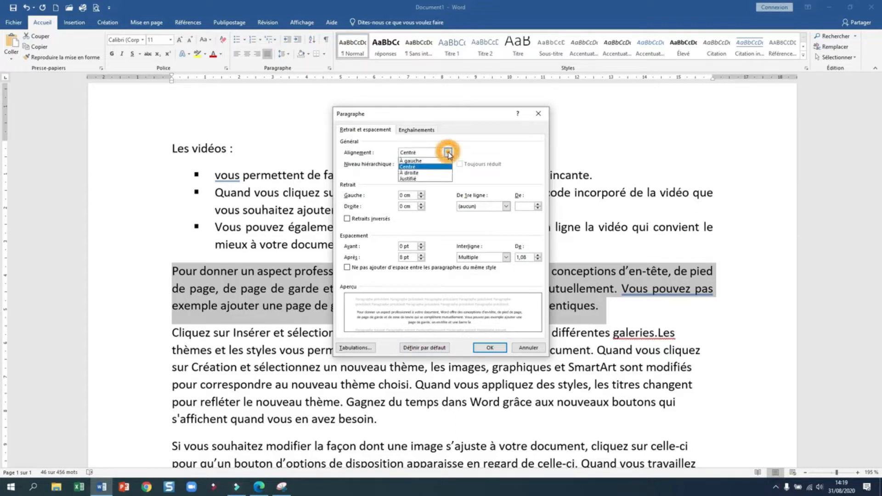
pyautogui.click(422, 174)
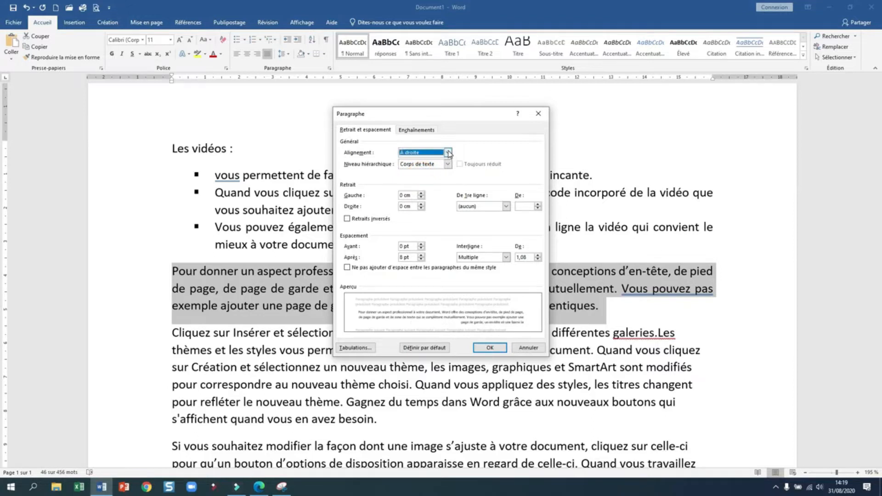
pyautogui.click(490, 348)
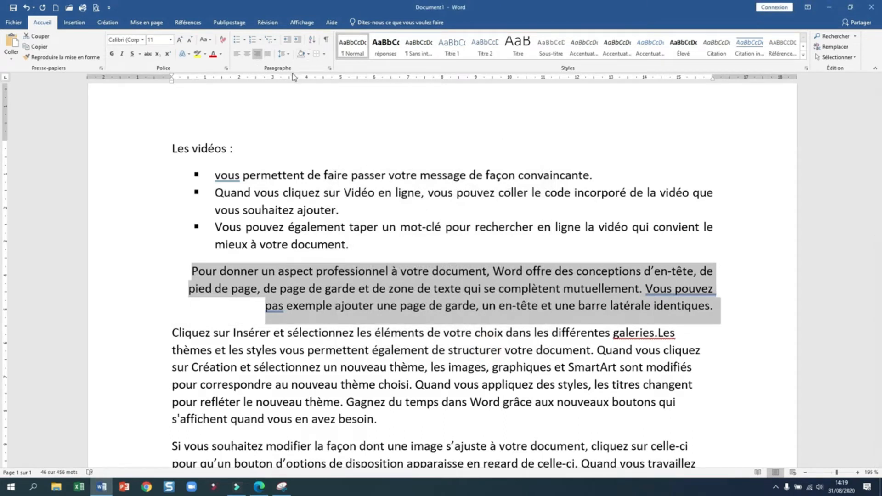
# Set the alignment of the paragraph beginning "Pour donner un aspect" to Justifié in its paragraph settings.
pyautogui.click(329, 69)
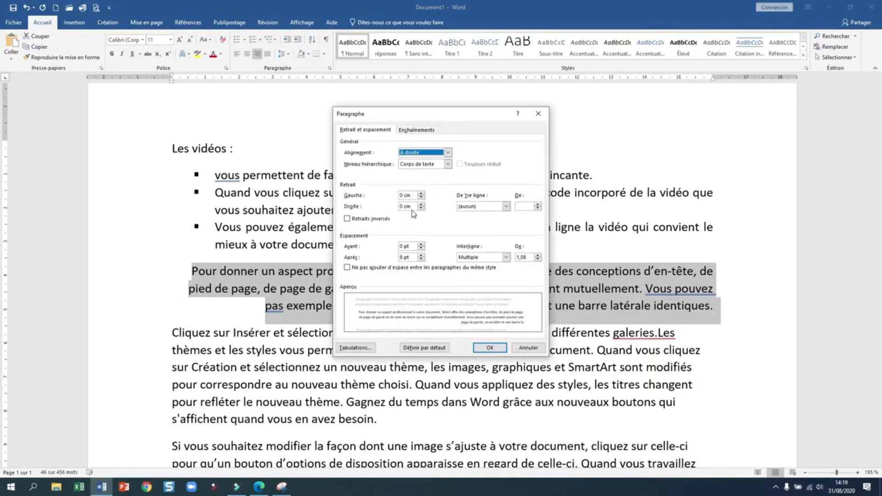
pyautogui.click(448, 153)
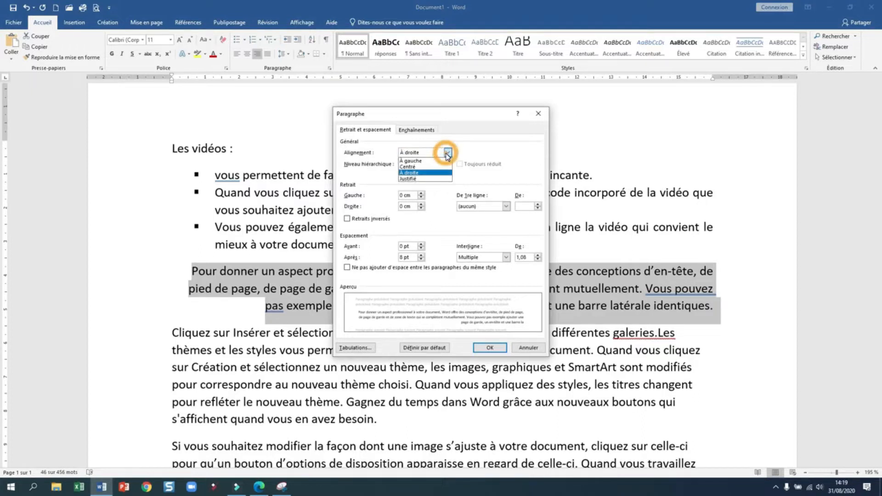
pyautogui.click(405, 178)
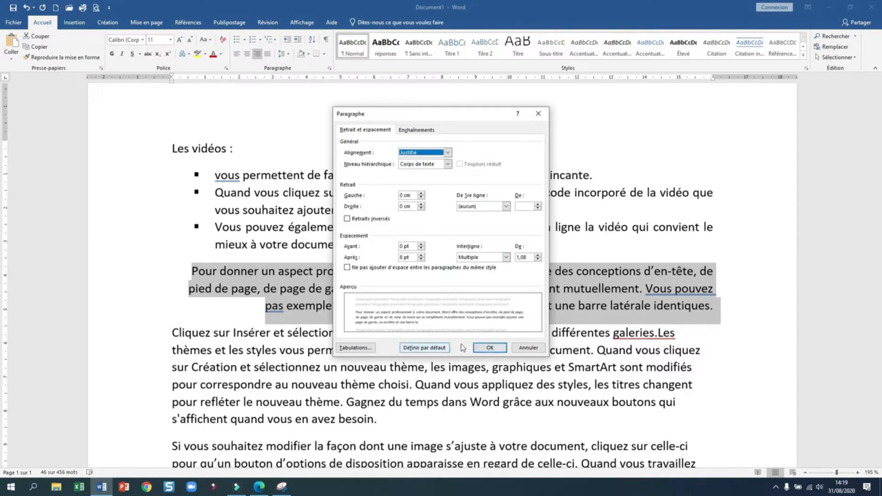
pyautogui.click(489, 348)
pyautogui.click(332, 386)
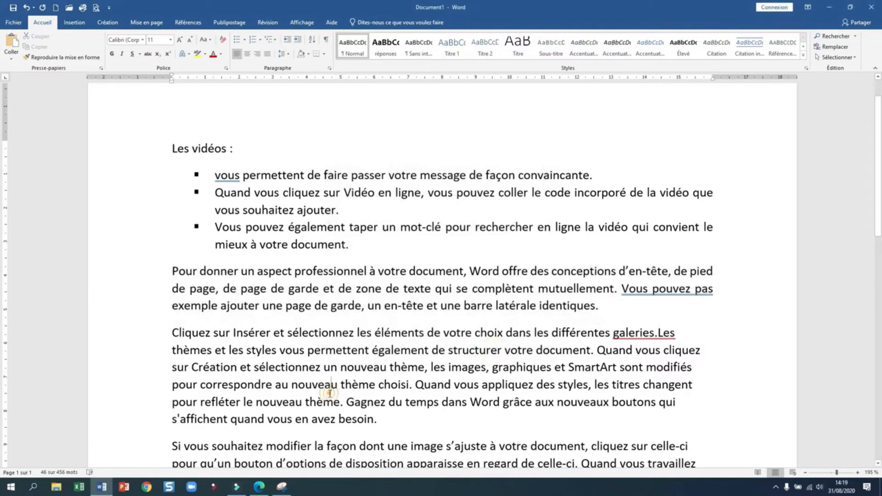
# Set the spacing of the paragraph beginning "Cliquez sur Insérer" to 12 pt before and 36 pt after.
pyautogui.scroll(-2, 331, 386)
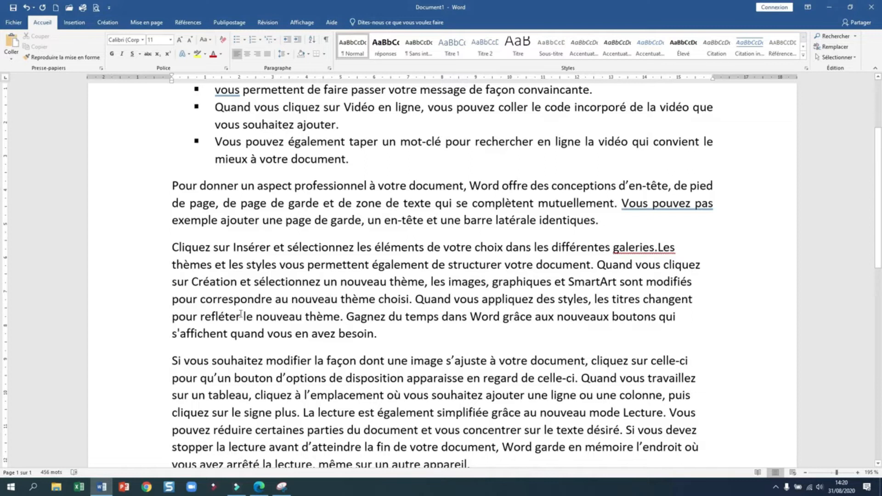
pyautogui.doubleClick(132, 256)
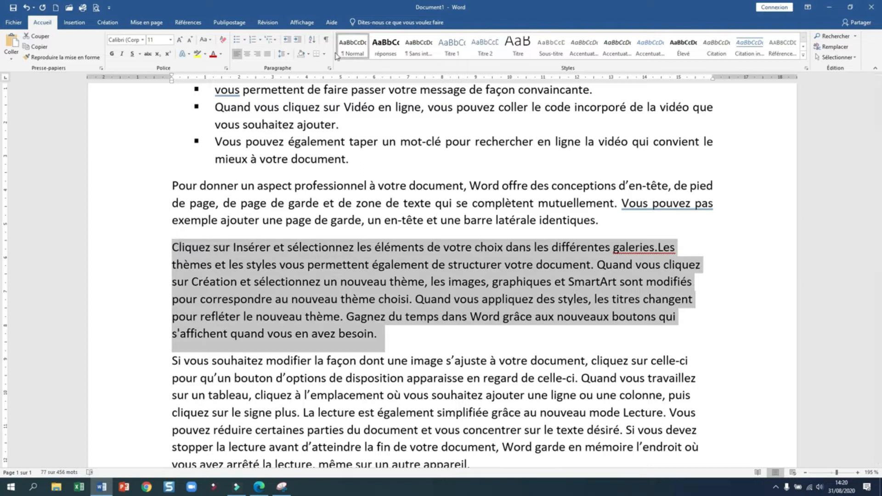
pyautogui.click(330, 69)
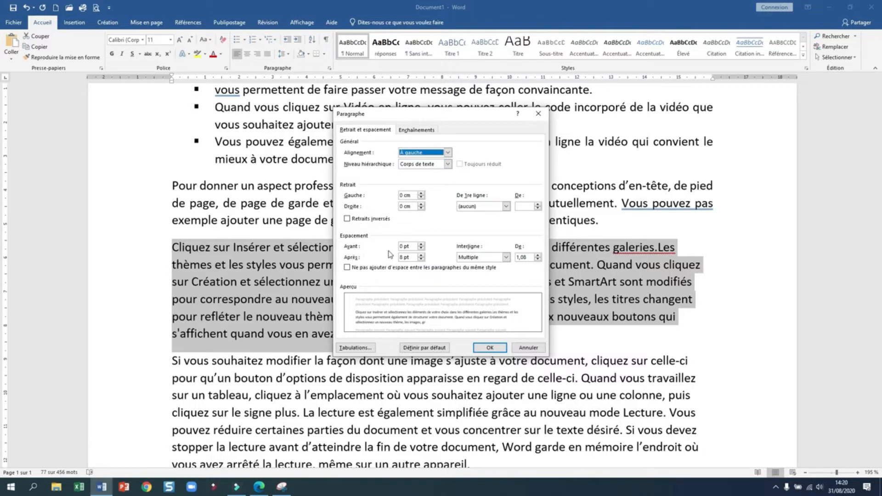
pyautogui.click(422, 244)
pyautogui.click(421, 244)
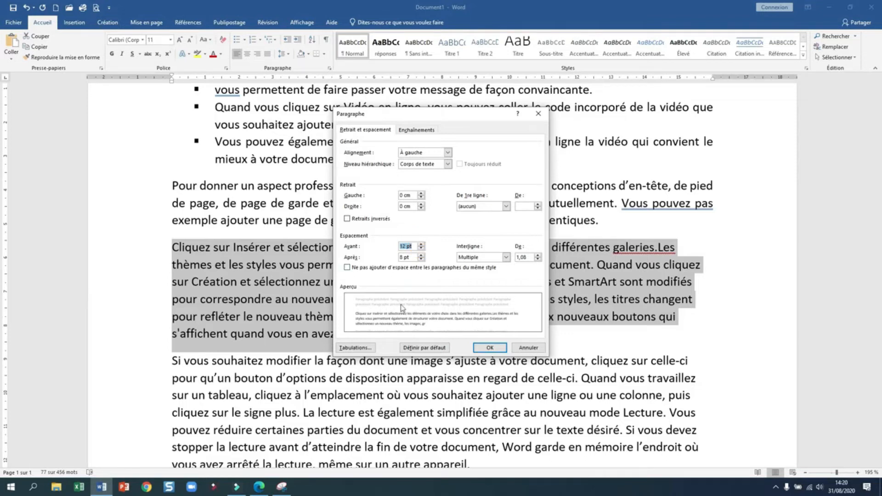
pyautogui.click(421, 255)
pyautogui.click(421, 255)
pyautogui.click(421, 255)
pyautogui.click(421, 255)
pyautogui.click(489, 348)
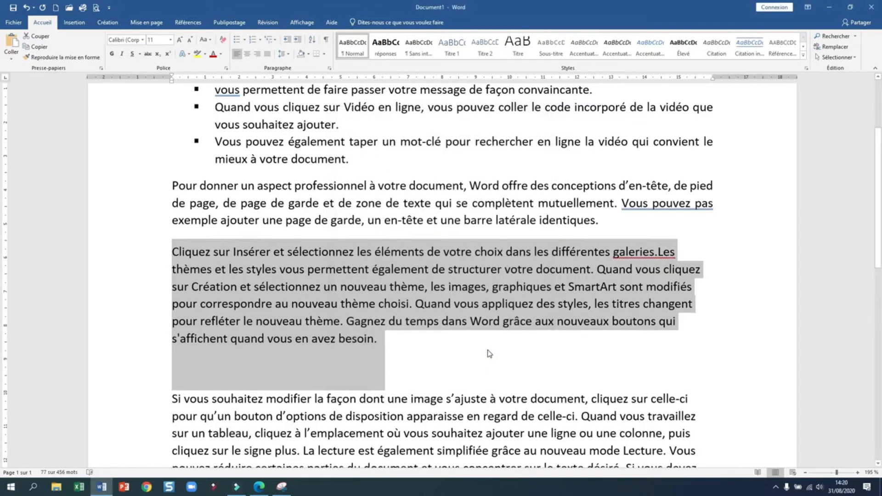
pyautogui.click(485, 354)
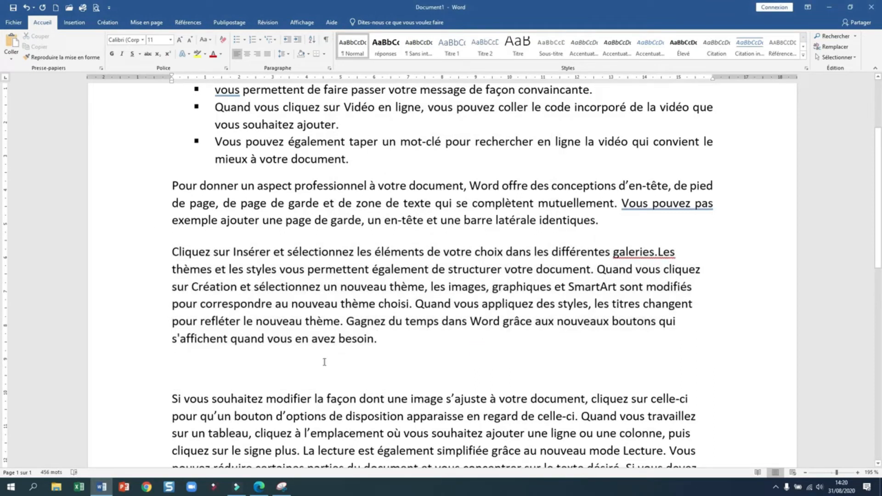
# Reduce the spacing after the paragraph beginning "Cliquez sur Insérer" to 12 pt.
pyautogui.scroll(-4, 329, 357)
pyautogui.scroll(3, 329, 357)
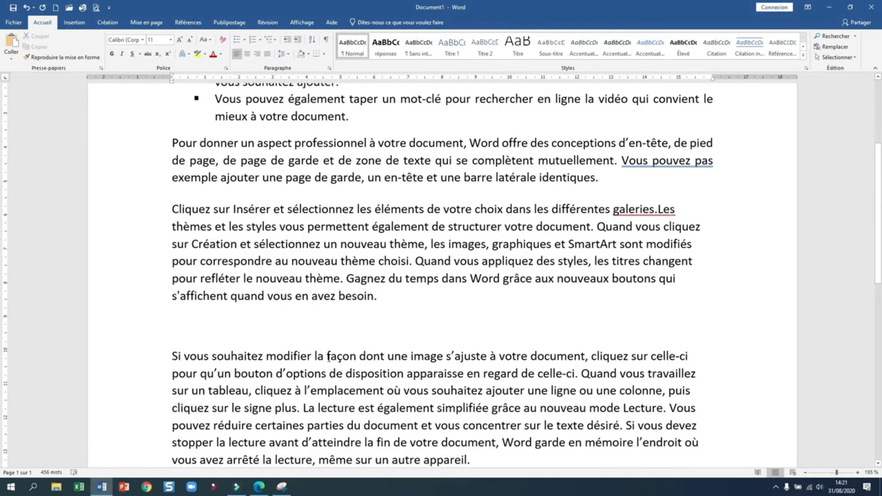
pyautogui.doubleClick(119, 227)
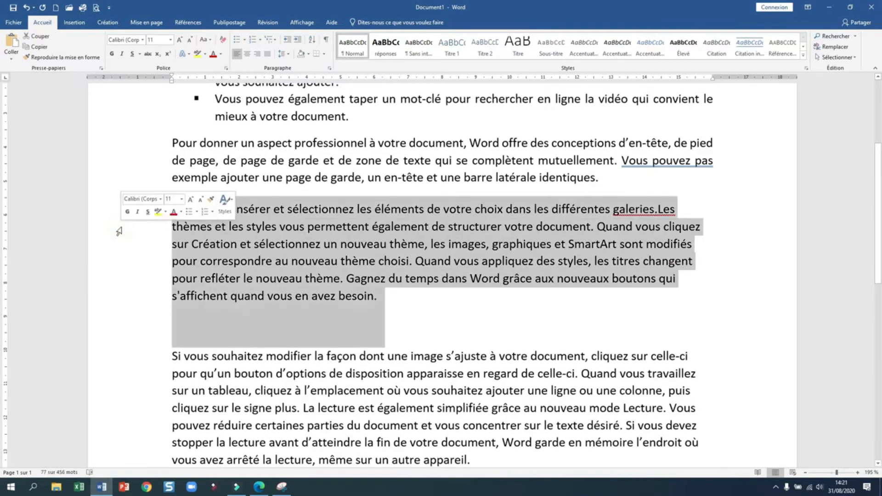
pyautogui.click(329, 69)
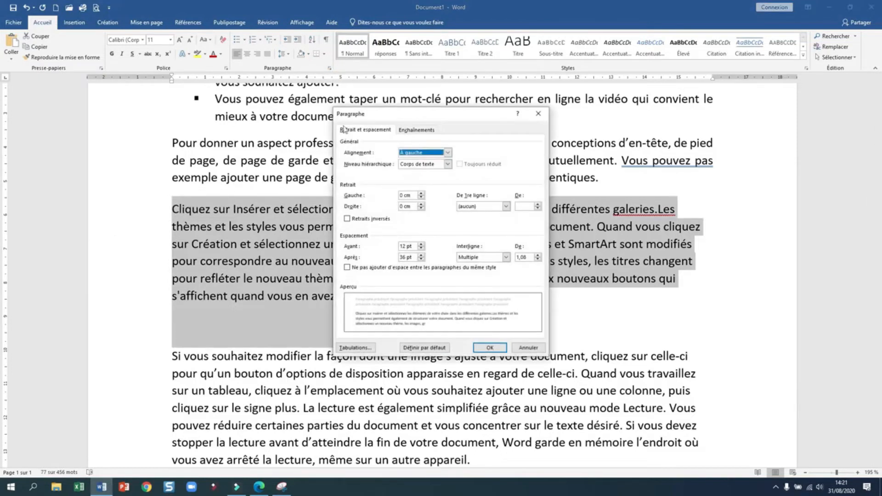
pyautogui.click(422, 260)
pyautogui.click(421, 260)
pyautogui.click(421, 260)
pyautogui.click(421, 260)
pyautogui.click(421, 260)
pyautogui.click(419, 261)
pyautogui.click(420, 261)
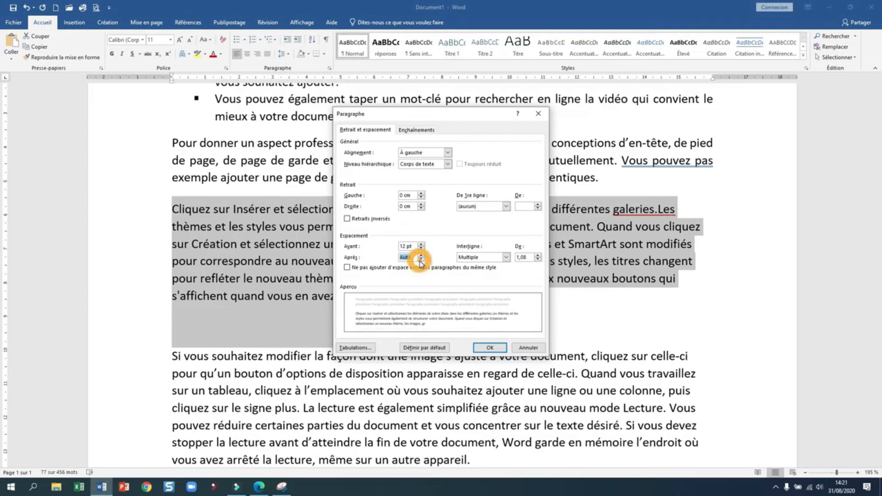
pyautogui.click(420, 255)
pyautogui.click(420, 255)
pyautogui.click(420, 255)
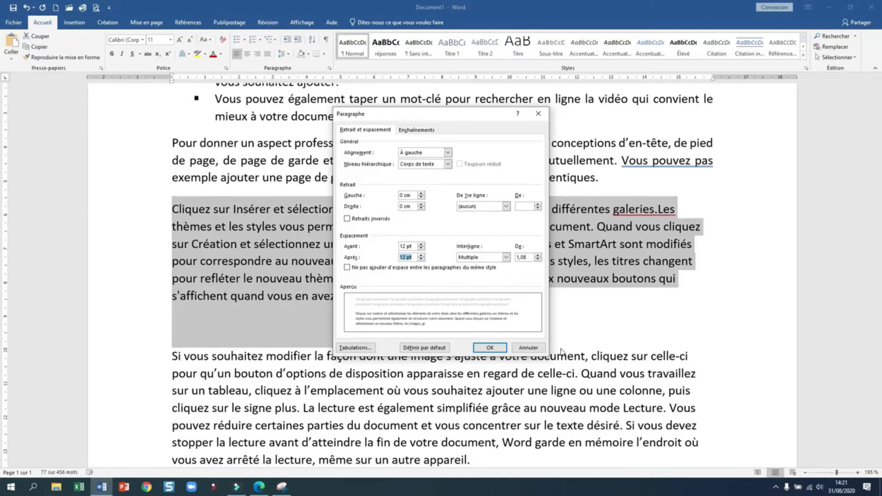
pyautogui.click(490, 348)
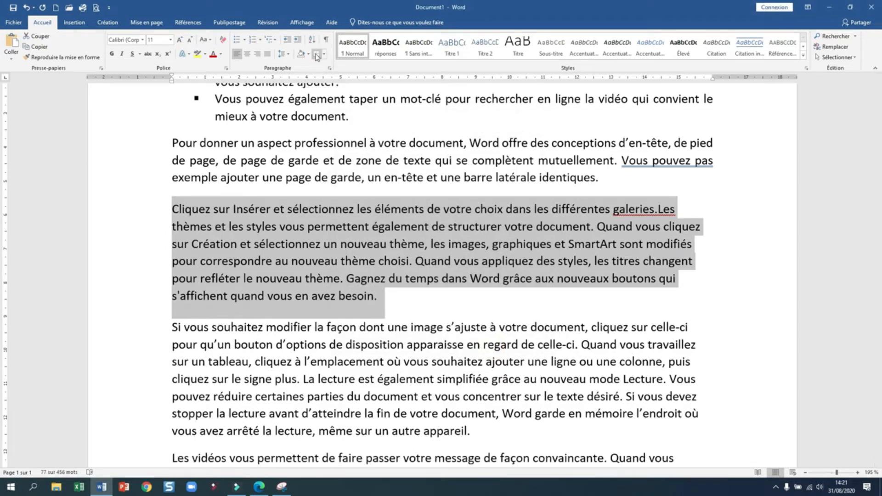
# Justify the paragraph beginning "Cliquez sur Insérer" and set its line spacing to Multiple 2.
pyautogui.click(269, 57)
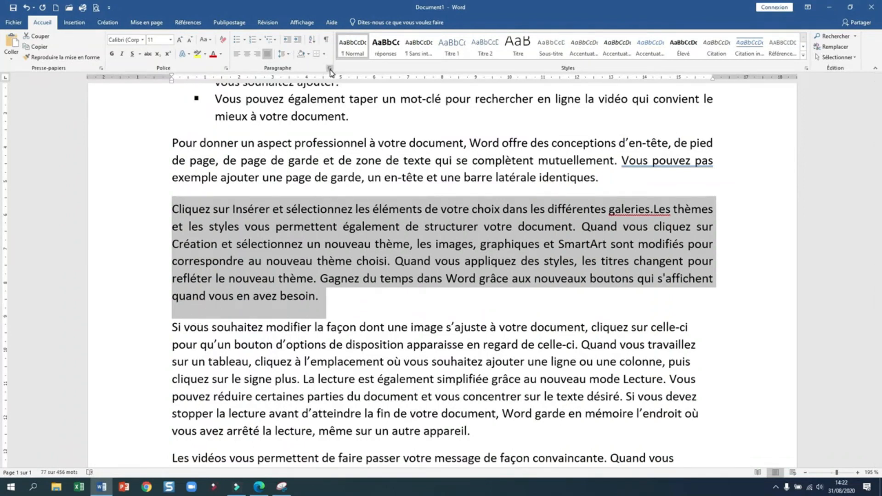
pyautogui.click(330, 70)
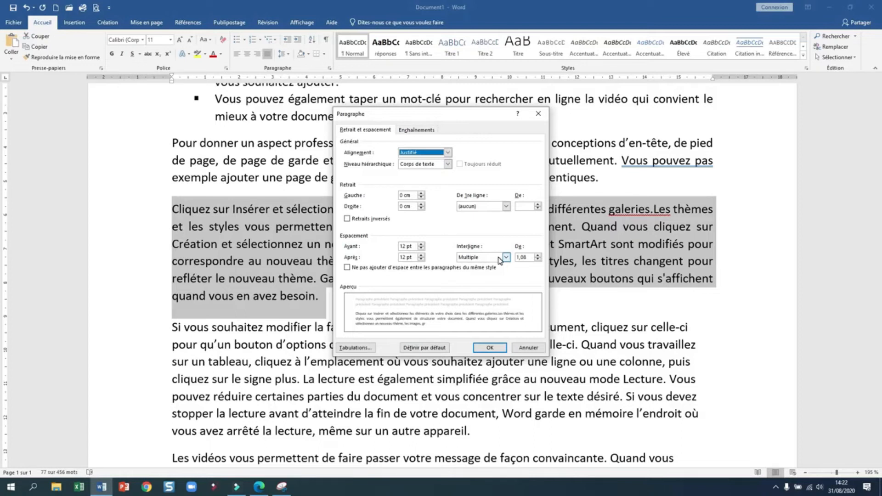
pyautogui.click(537, 255)
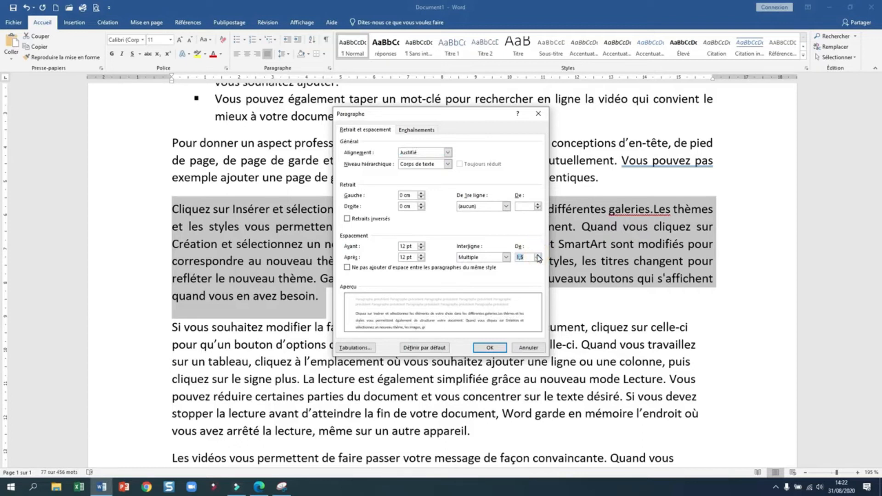
pyautogui.click(538, 255)
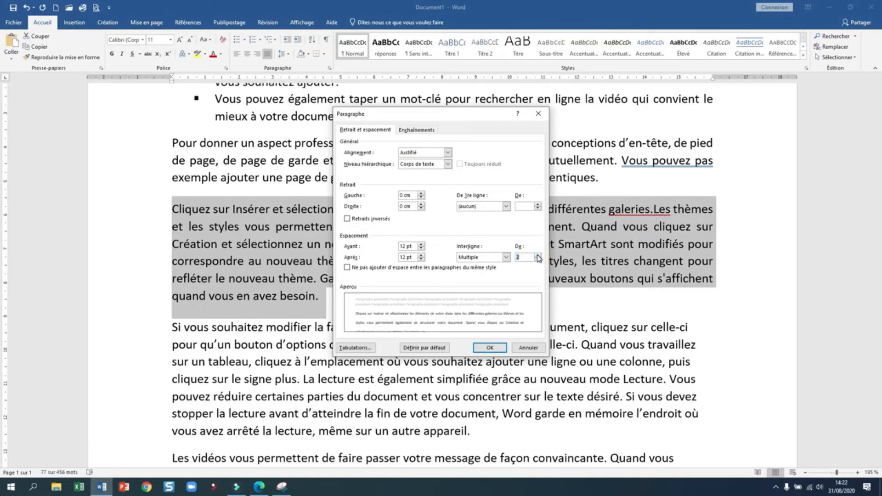
pyautogui.click(497, 348)
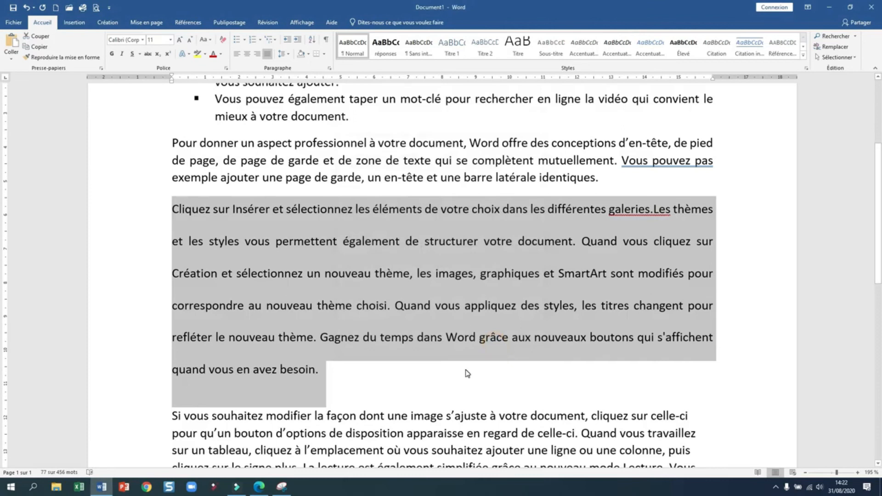
# Set the line spacing of the paragraph beginning "Cliquez sur Insérer" to Multiple 1,15 in its paragraph settings.
pyautogui.scroll(-3, 467, 373)
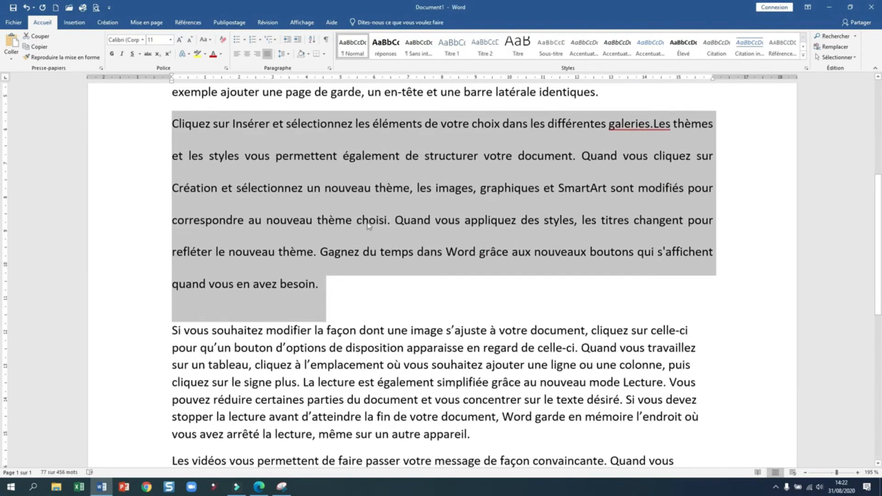
pyautogui.click(329, 68)
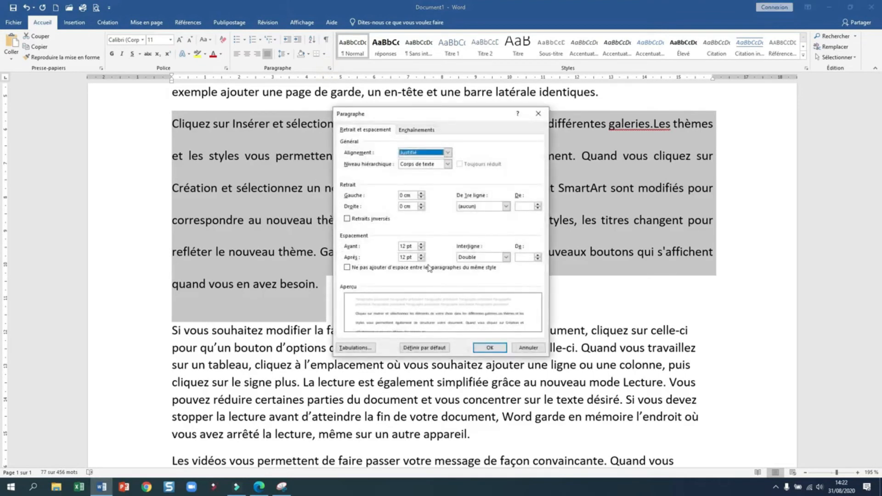
pyautogui.click(506, 258)
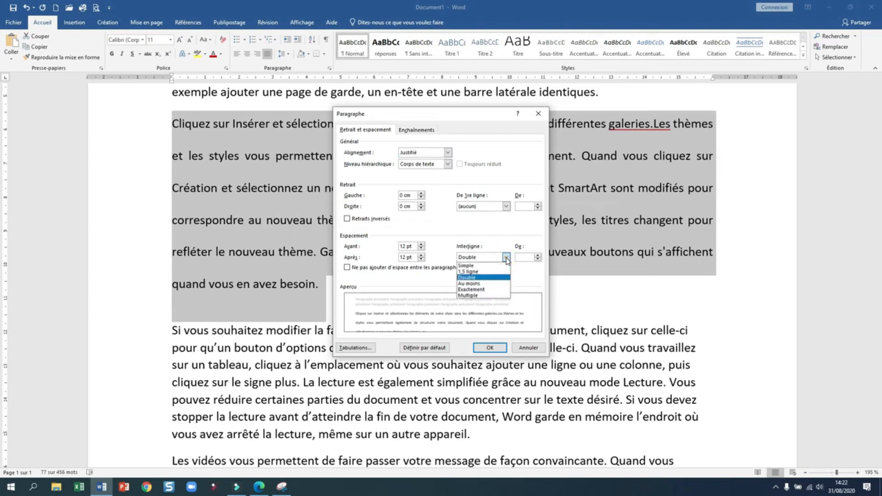
pyautogui.click(474, 296)
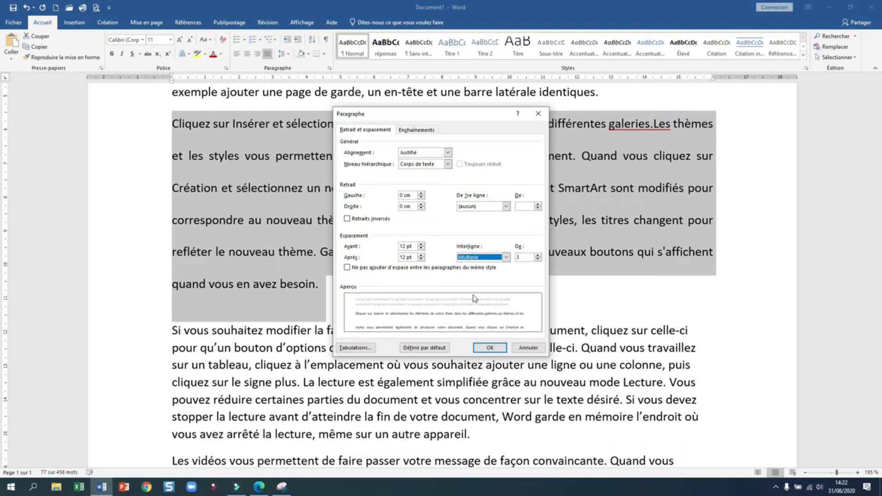
pyautogui.click(524, 258)
pyautogui.click(537, 260)
pyautogui.click(537, 260)
pyautogui.click(537, 259)
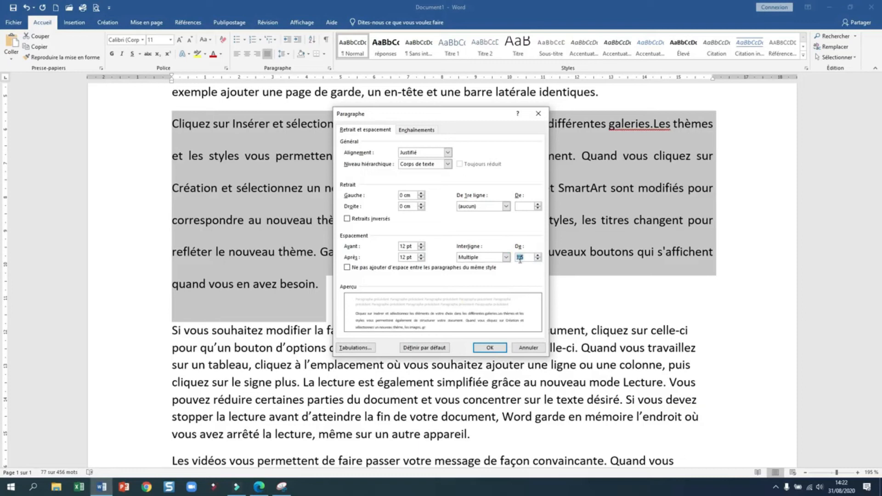
pyautogui.click(527, 258)
pyautogui.press('BackSpace')
pyautogui.write('15')
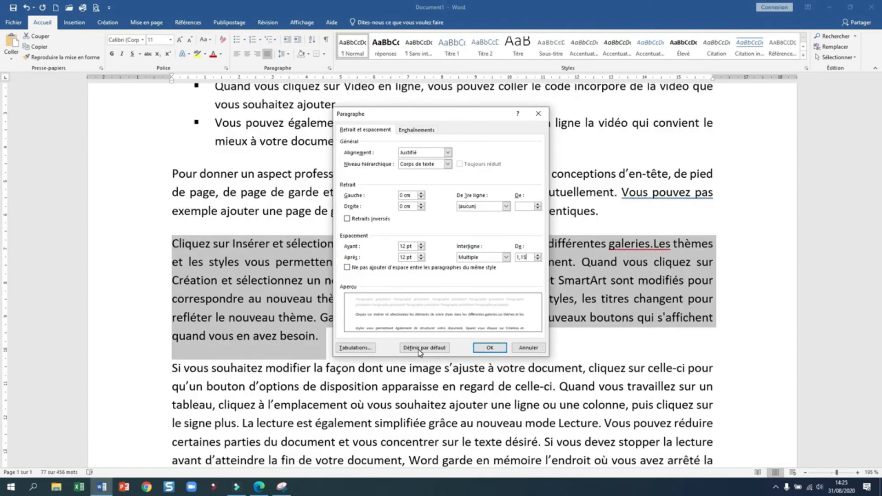
# Make these paragraph settings the default for this document only and deselect the paragraph.
pyautogui.click(419, 349)
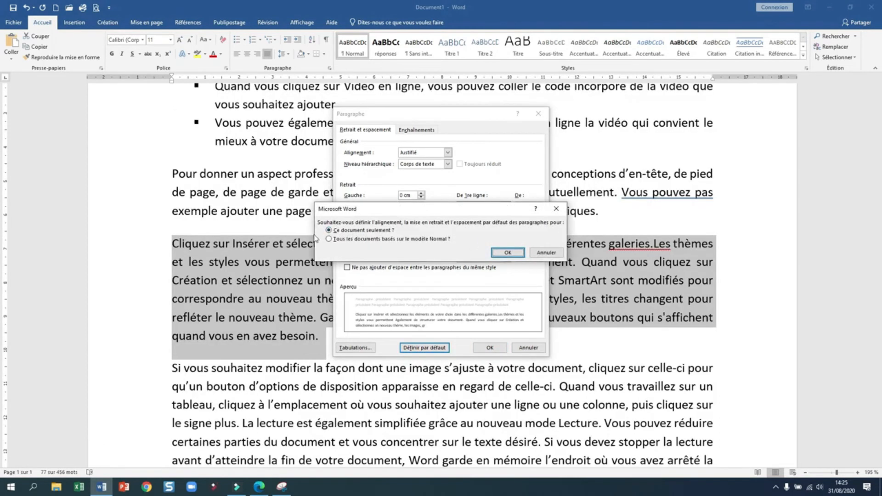
pyautogui.click(514, 253)
pyautogui.scroll(-3, 477, 322)
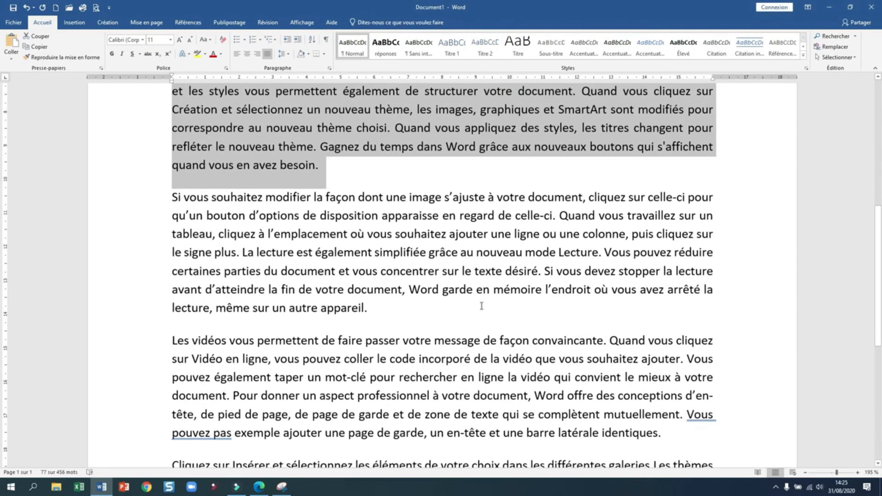
pyautogui.click(481, 306)
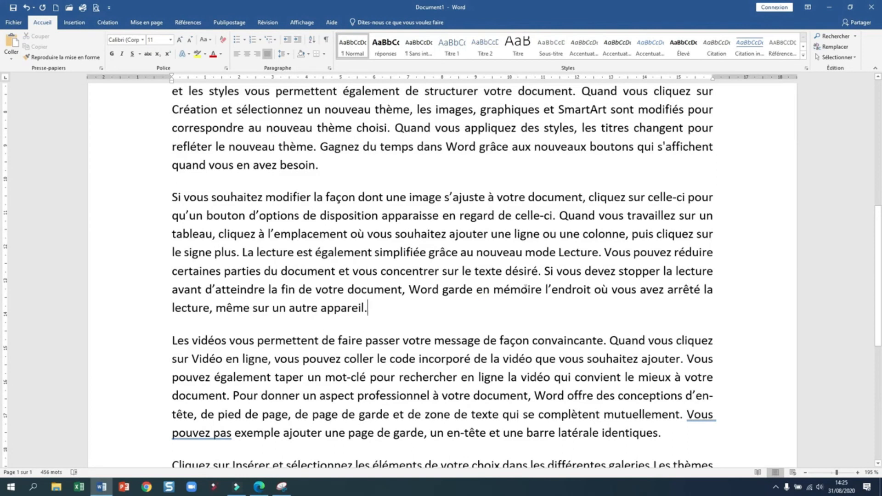
# Examine the reformatted document and the paragraph settings of the paragraph beginning "Si vous souhaitez modifier", leaving them unchanged.
pyautogui.scroll(3, 515, 279)
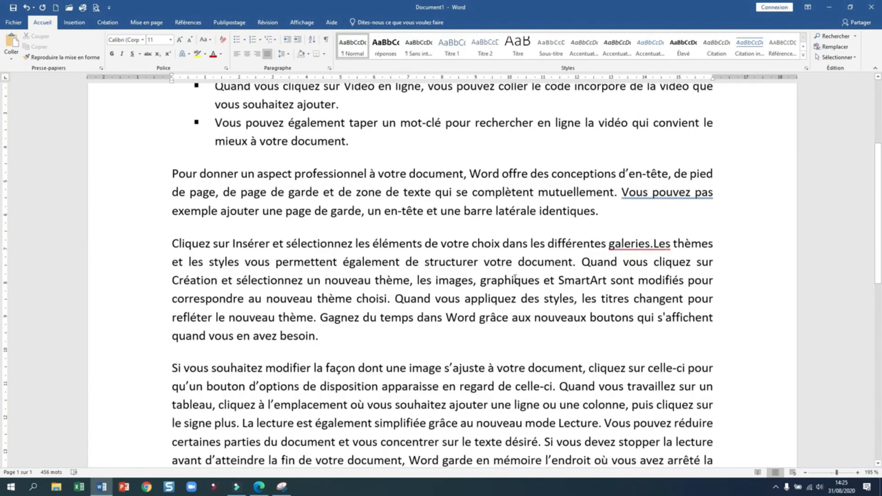
pyautogui.scroll(3, 515, 279)
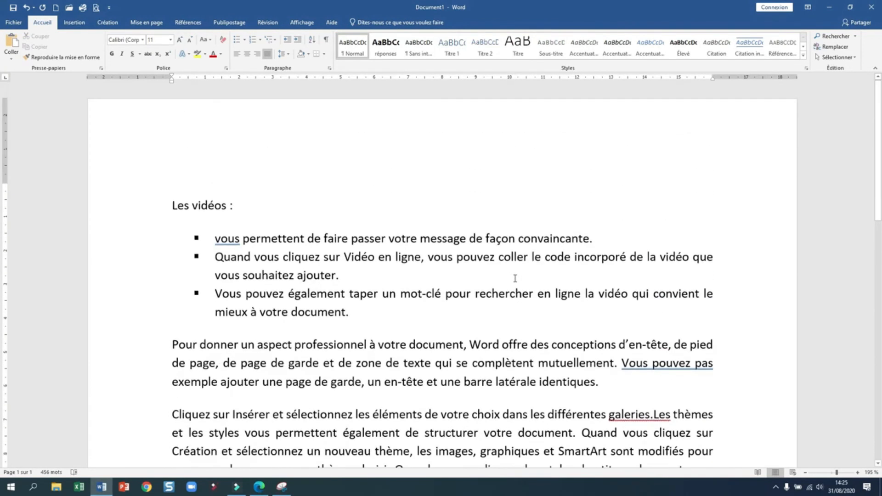
pyautogui.click(328, 69)
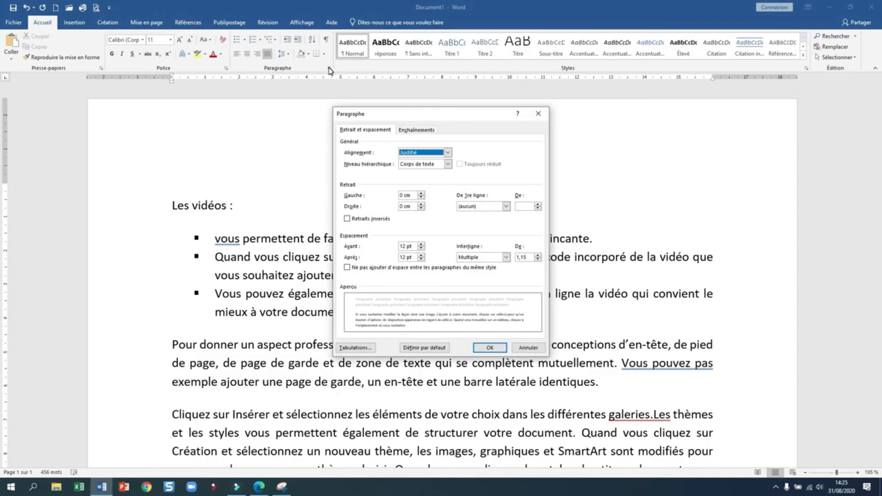
pyautogui.click(541, 110)
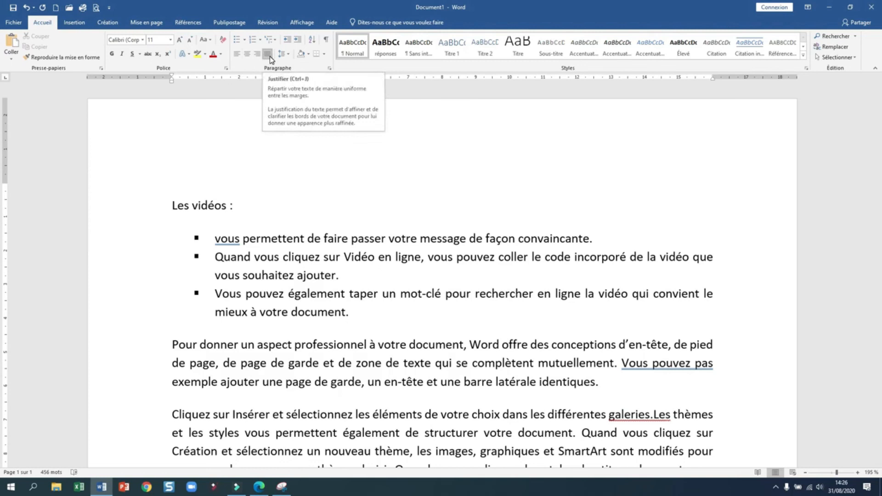
pyautogui.click(329, 68)
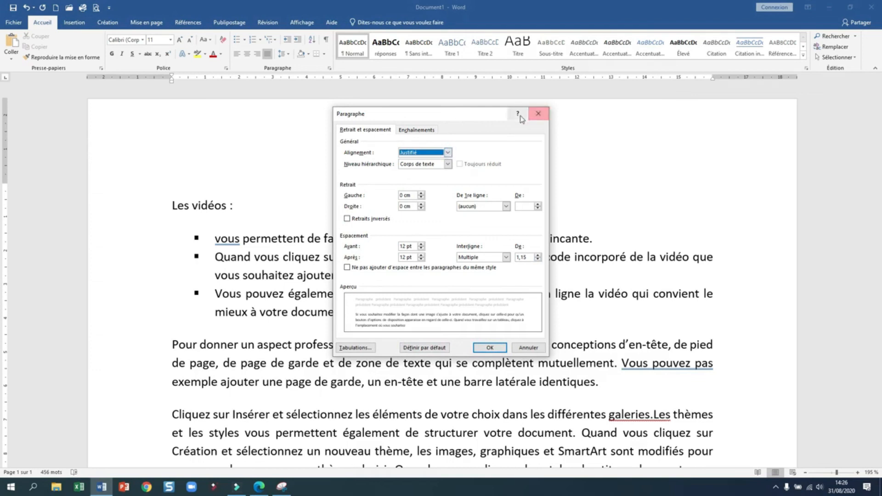
pyautogui.click(538, 113)
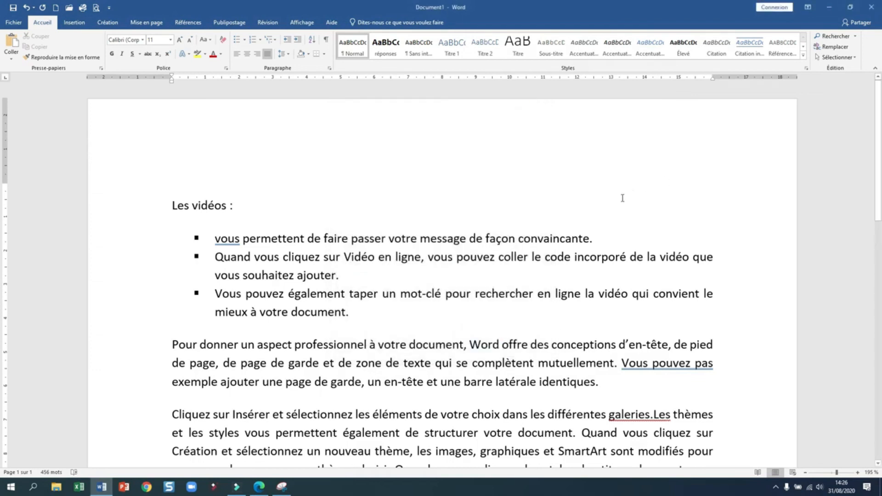
pyautogui.scroll(-1, 511, 262)
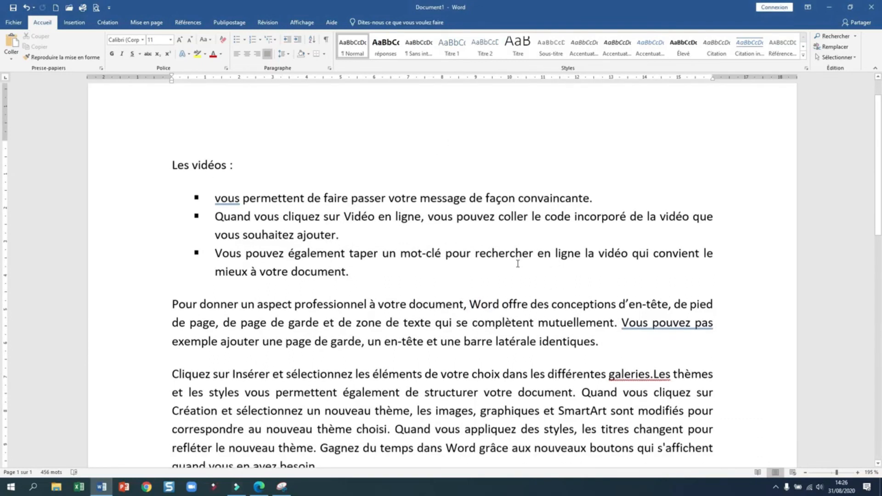